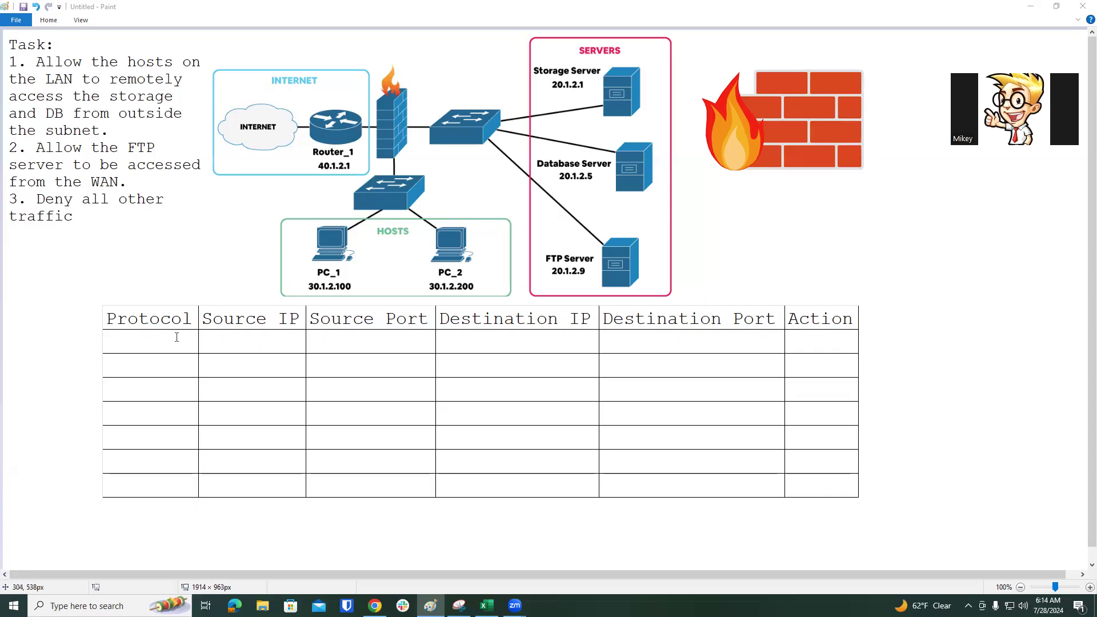
Enter SMB:445 in the first row's Protocol cell, fixing the mistyped port digit
click(110, 339)
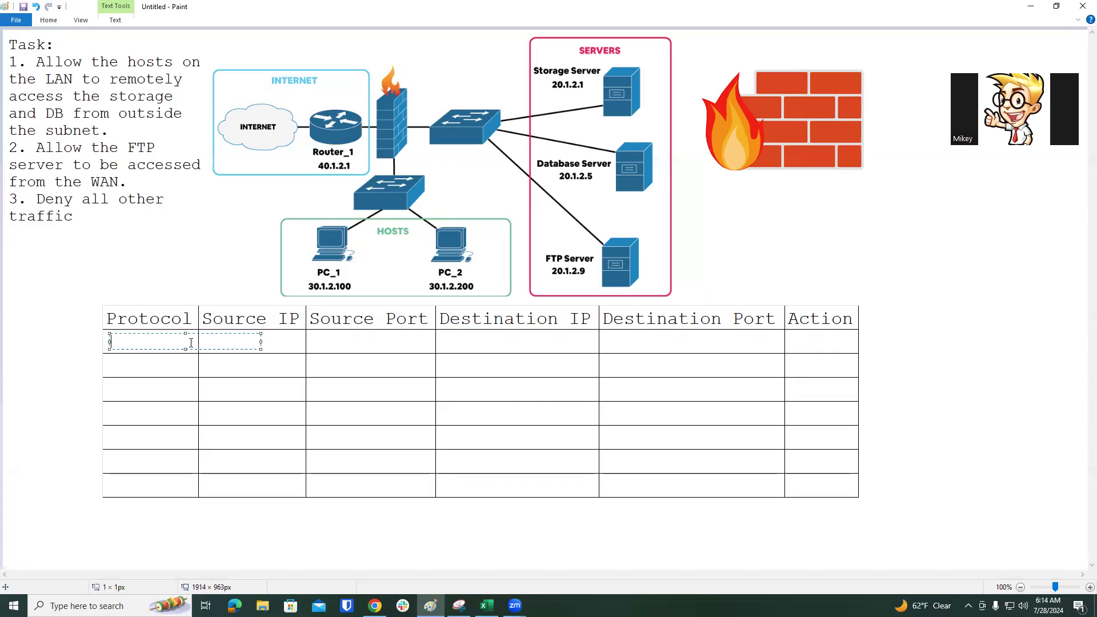
text(SMB:446)
key(BackSpace)
text(5)
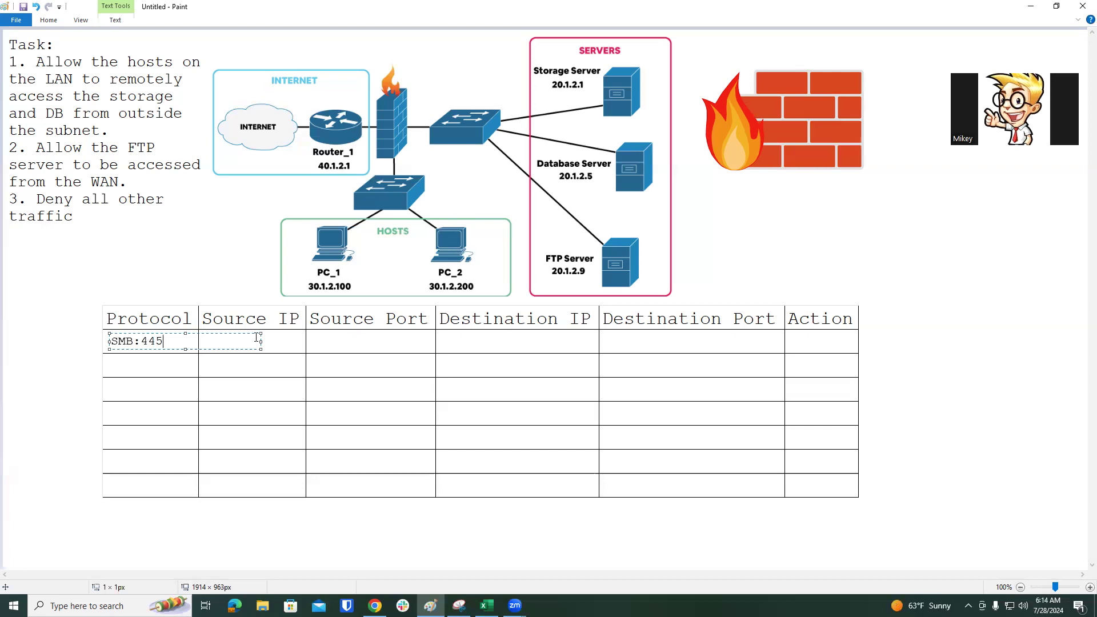
click(74, 358)
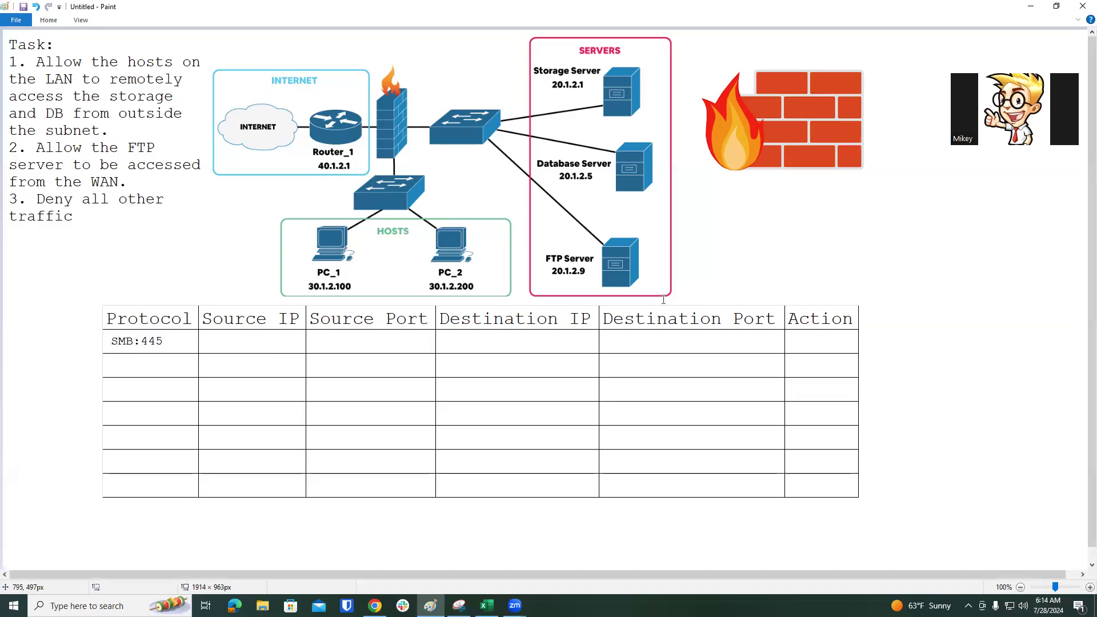
Write Allow in the first row's Action cell, nudged left to fit
click(801, 341)
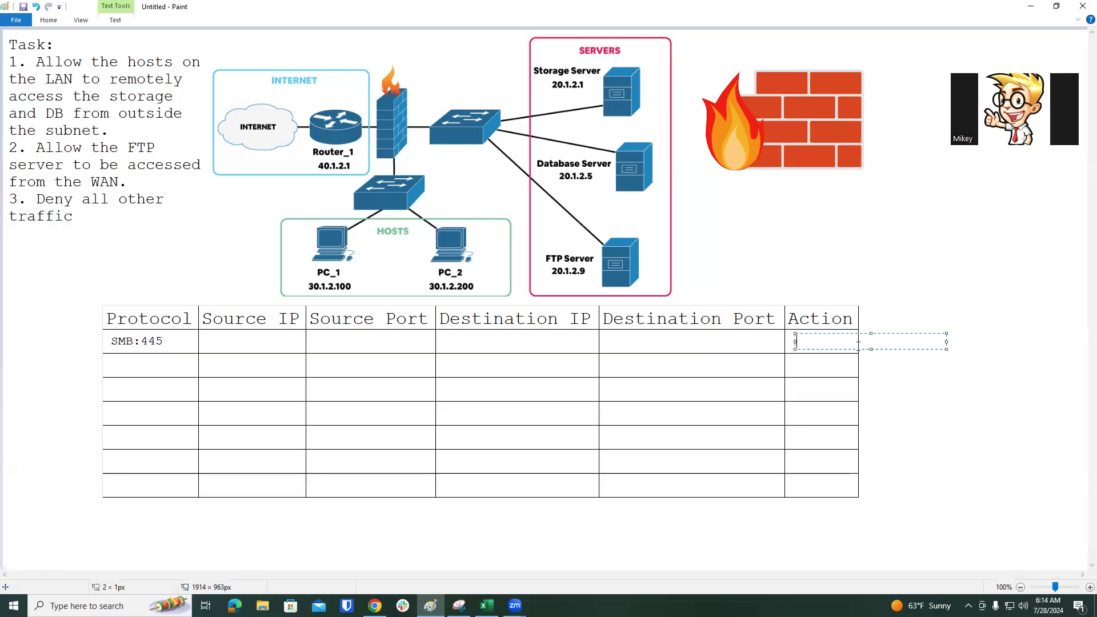
text(Allow)
drag(906, 333, 903, 332)
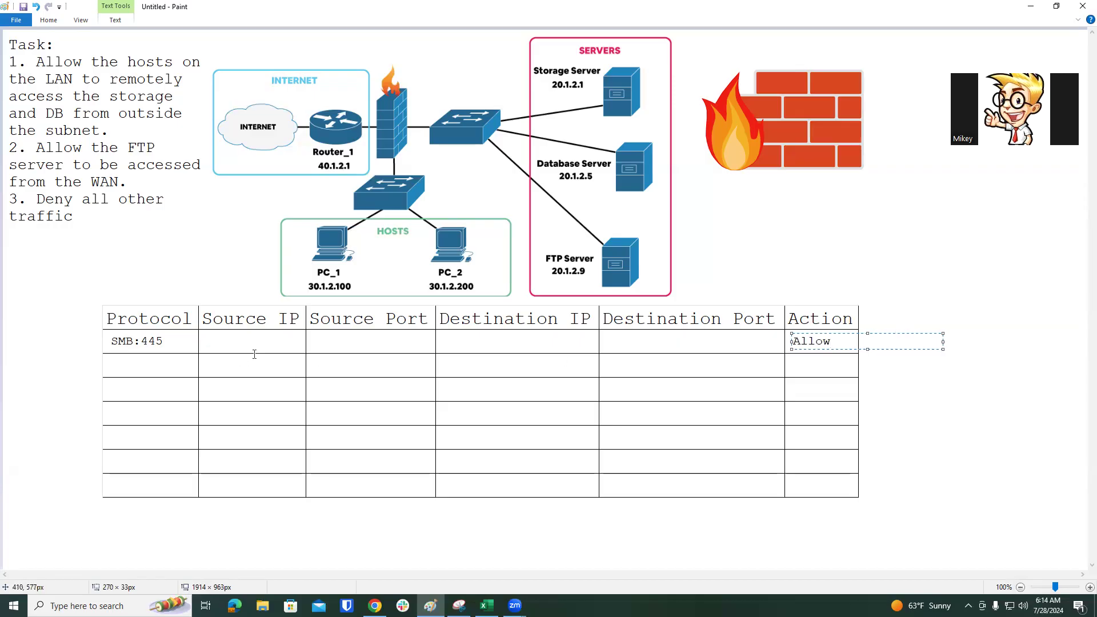
click(209, 340)
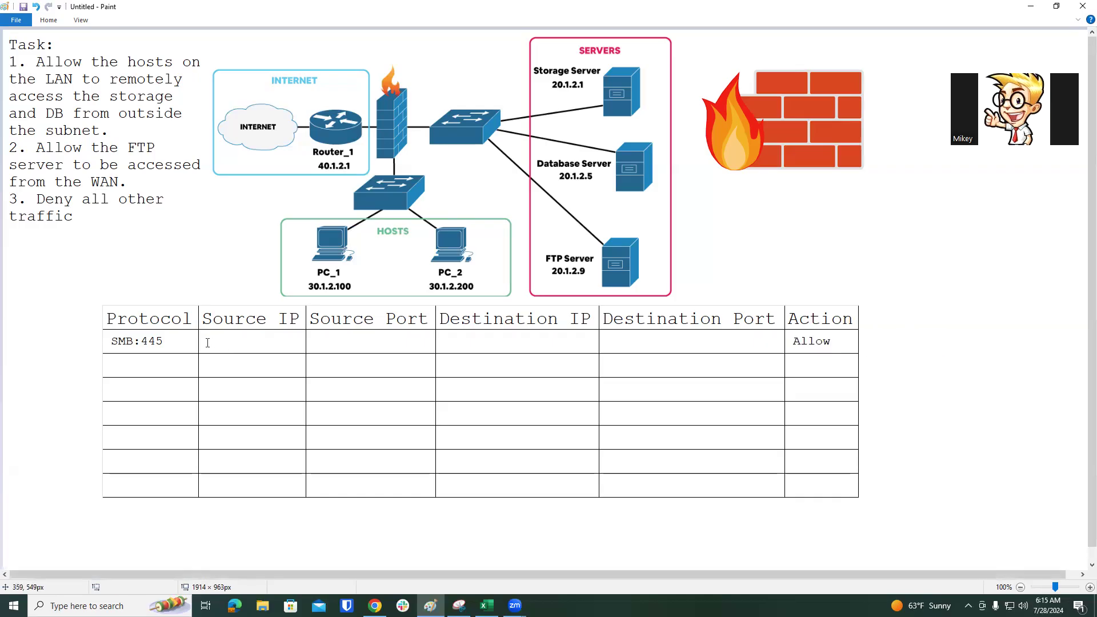
Enter the source IP range 30.1.2.100-200 in the first row, shifted to fit its cell
click(207, 343)
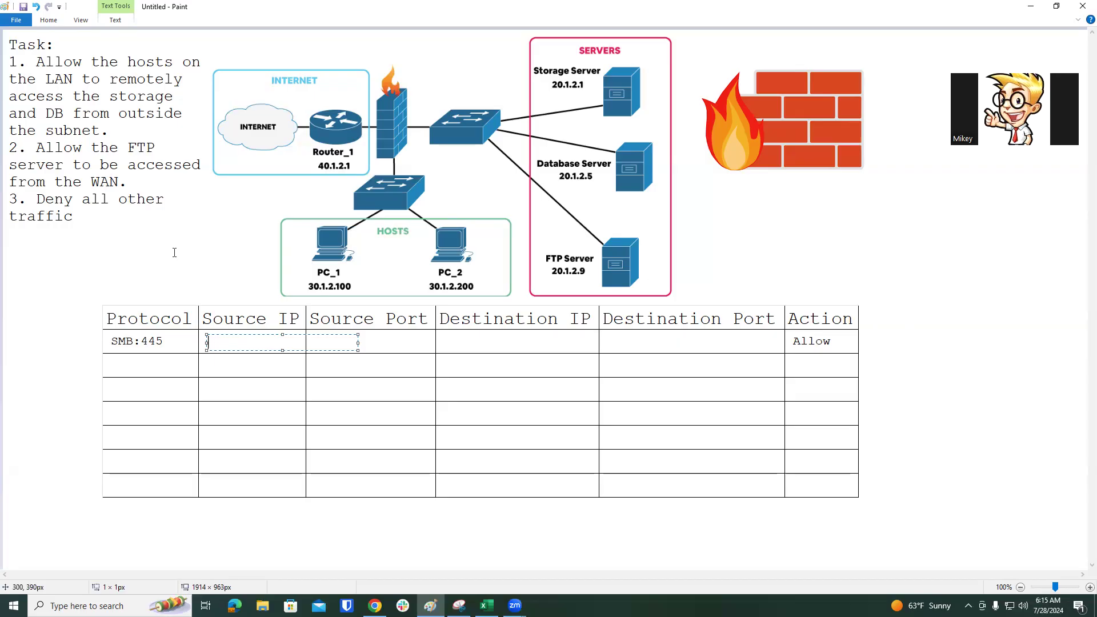
text(30.1.2.100)
text(-200)
drag(337, 336, 332, 335)
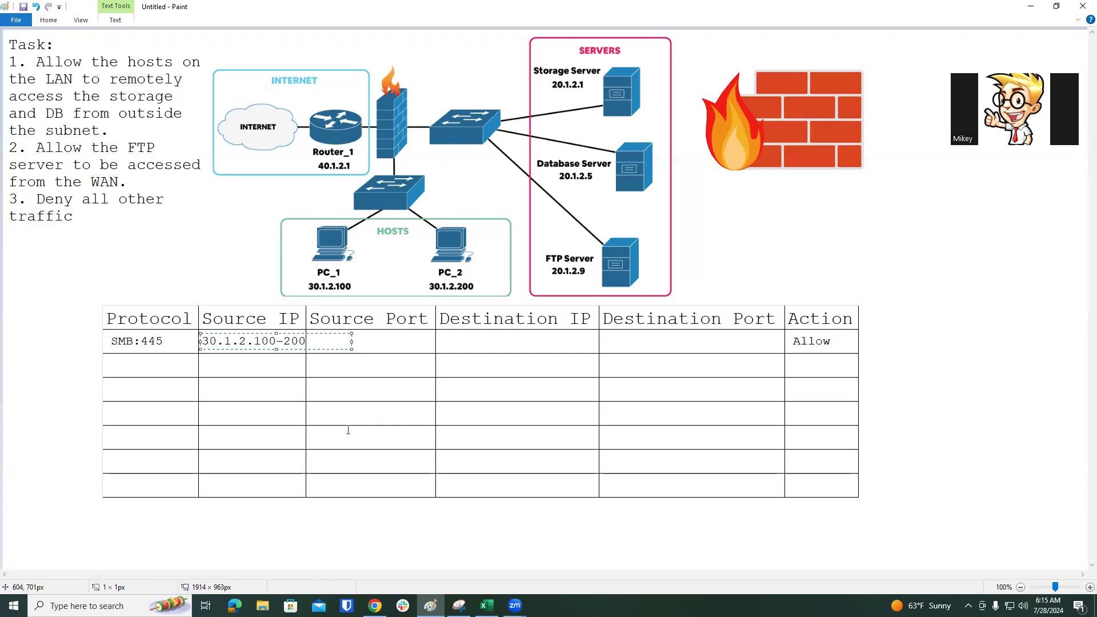
click(346, 423)
Enter 445 as the first row's Source Port
click(315, 338)
text(445)
click(490, 355)
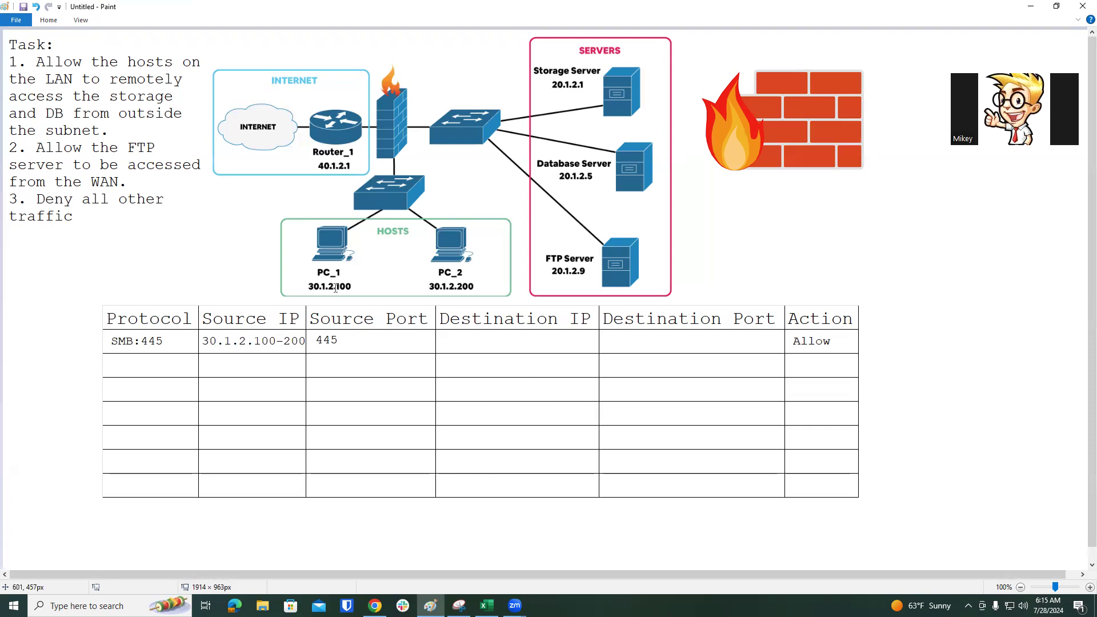
click(444, 342)
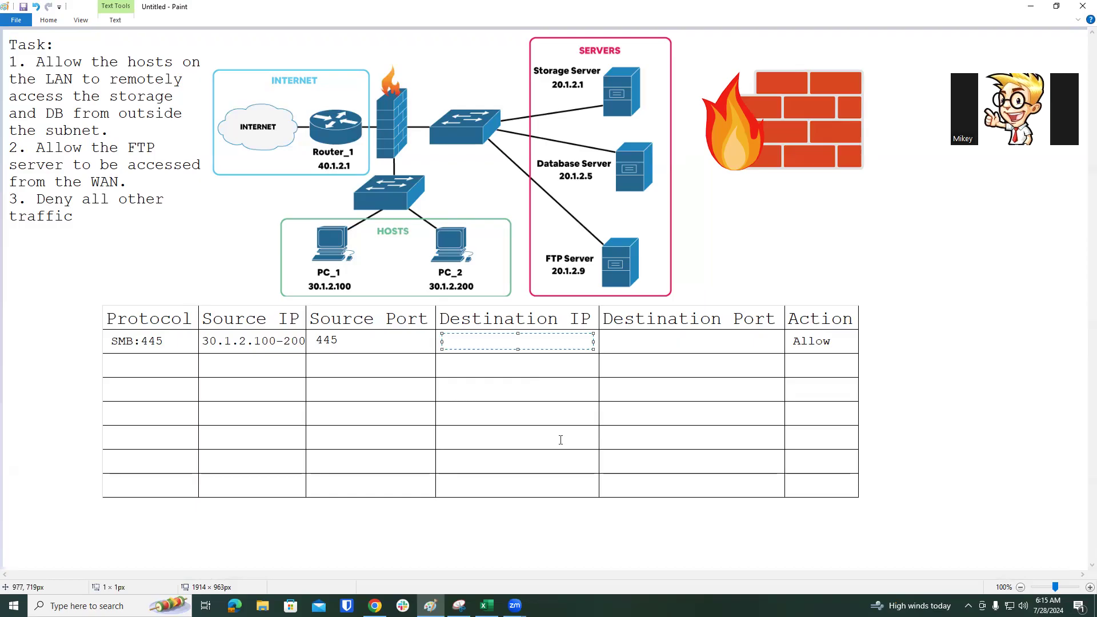
Fill the SMB row's Destination IP with 20.1.2.1 and Destination Port with 445
text(20.1.2.1)
click(610, 340)
text(445)
click(588, 385)
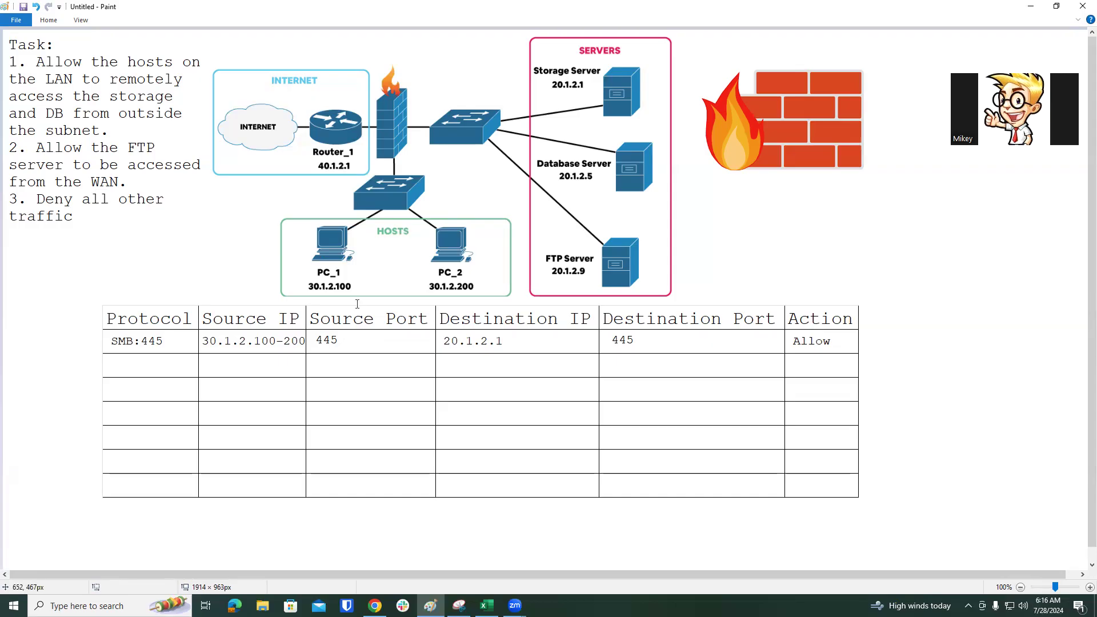
Write SQL:3308 in the second row's Protocol cell
drag(114, 359, 265, 374)
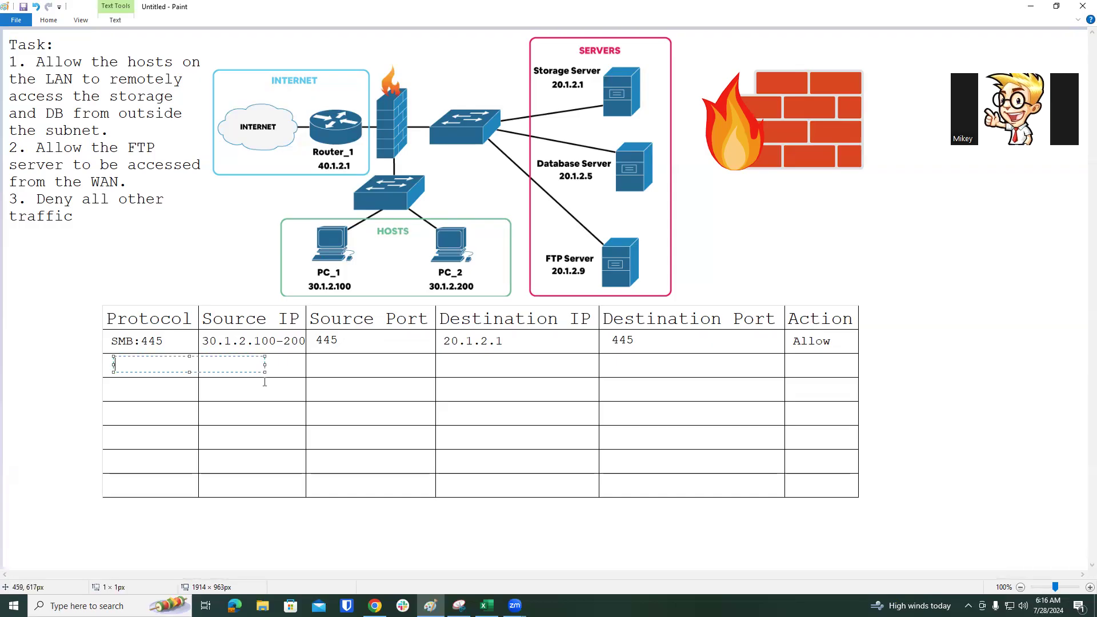
text(SQL:)
drag(228, 356, 222, 357)
text(330)
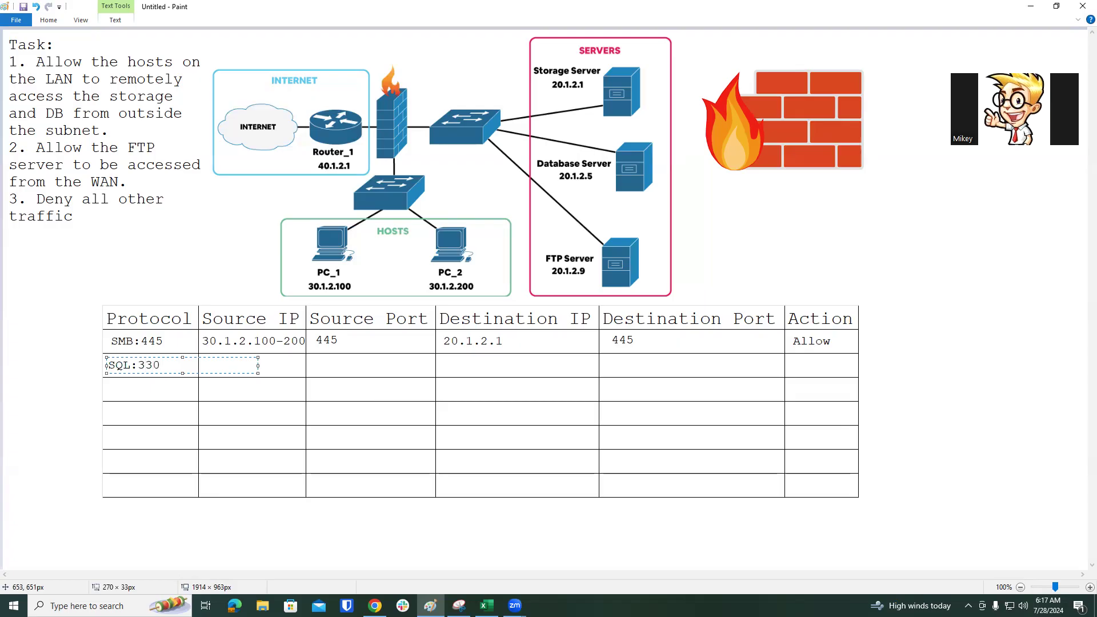
text(8)
click(224, 381)
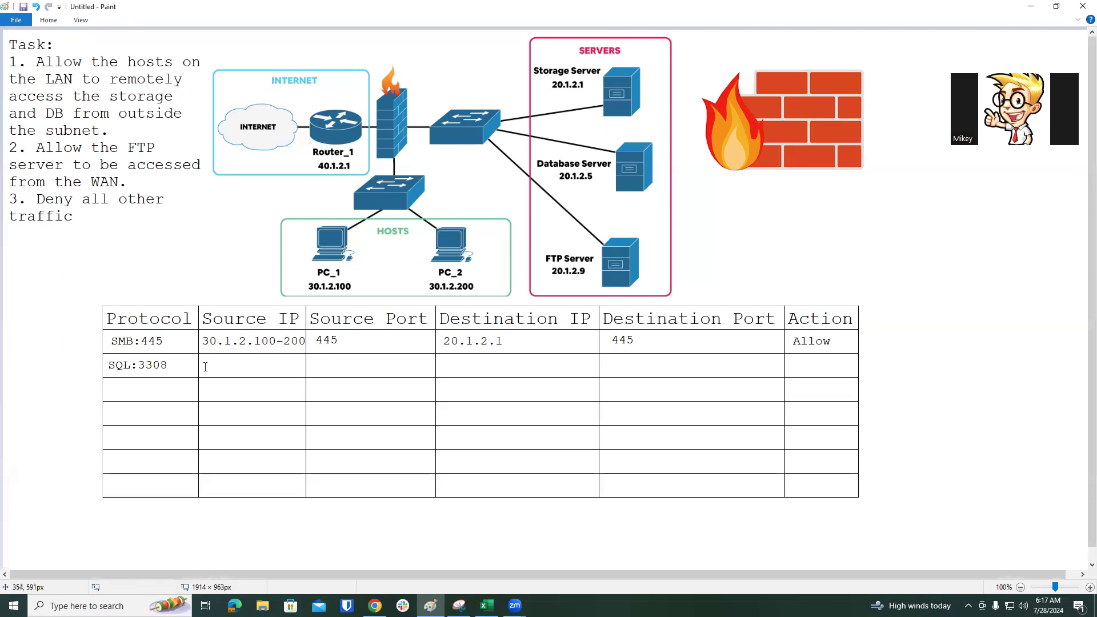
Enter source IP 30.1.2.100-200 and source port 3308 in the SQL row
click(205, 366)
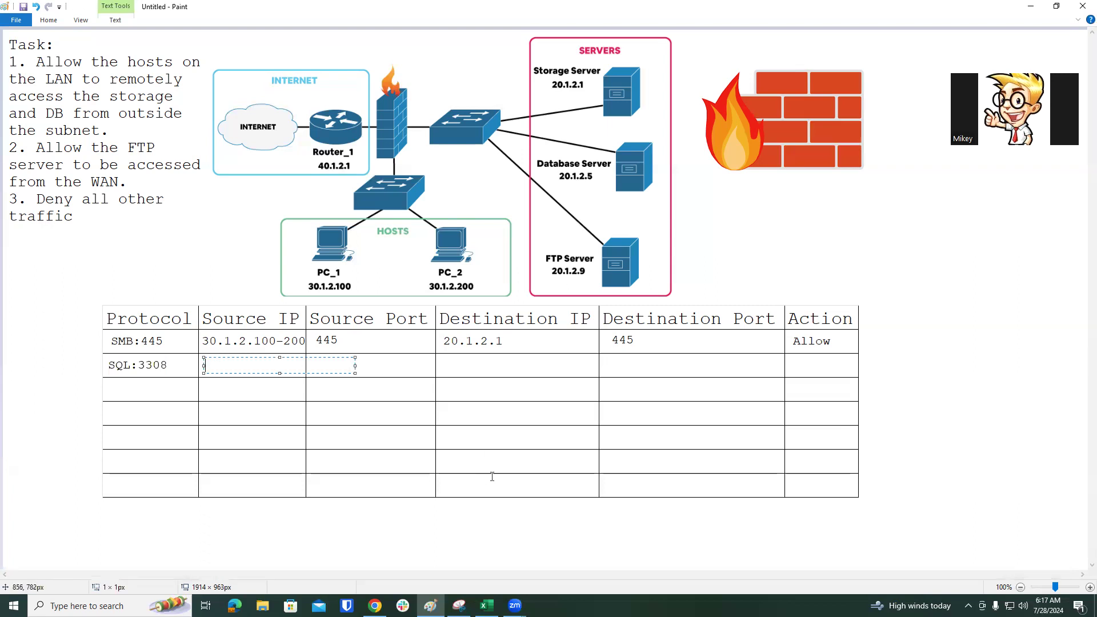
text(30.1.2.100-200)
click(517, 482)
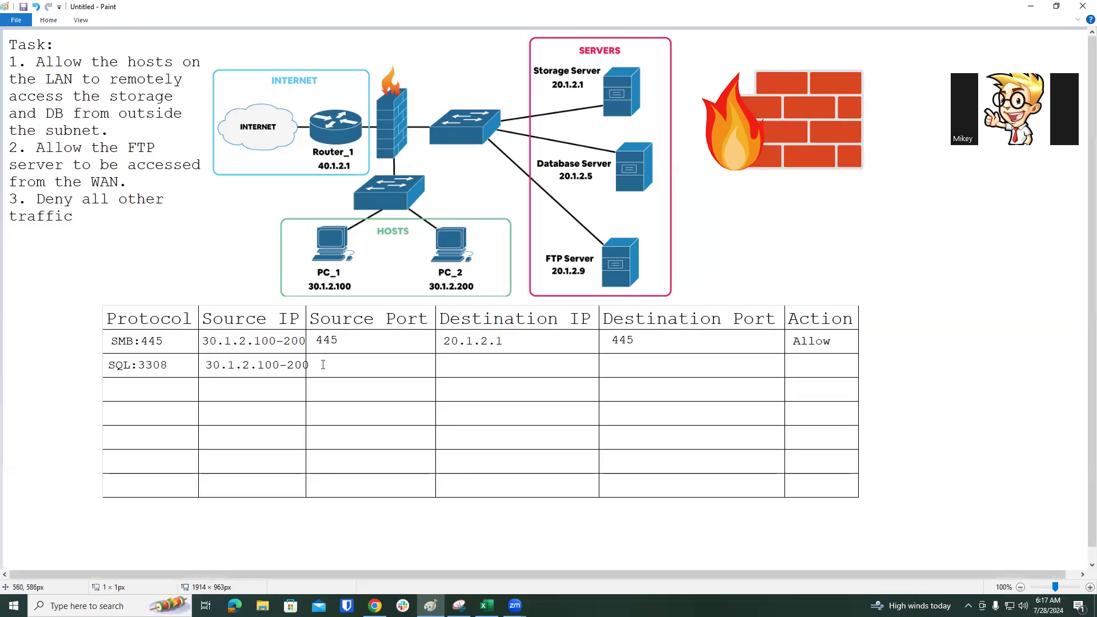
click(323, 364)
text(3308)
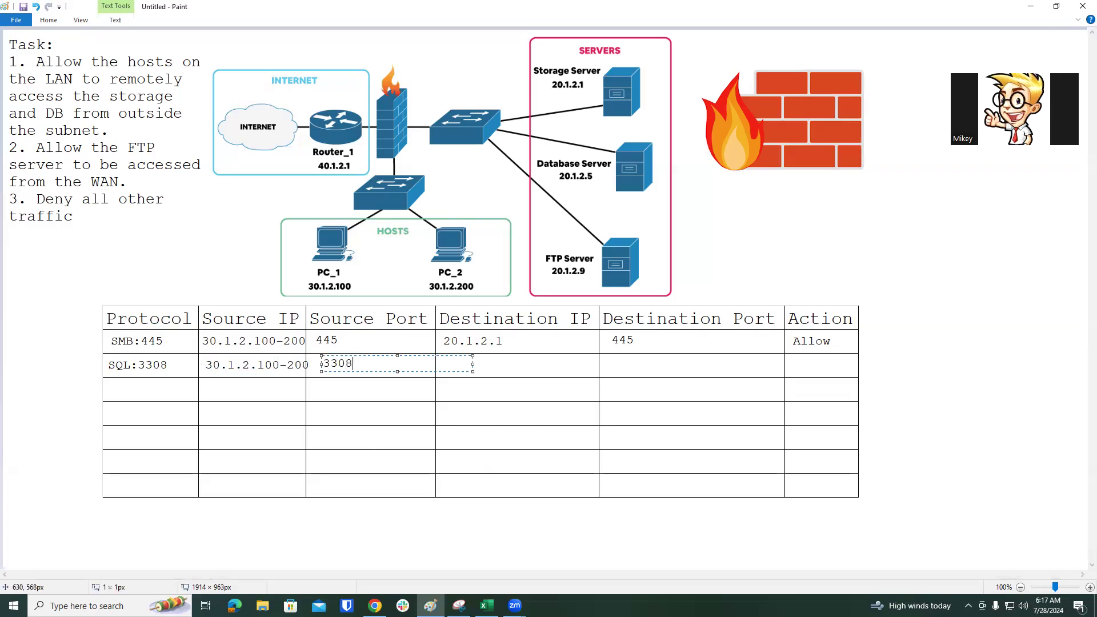
Enter destination IP 20.1.2.5 and destination port 3308 for the SQL rule
click(457, 370)
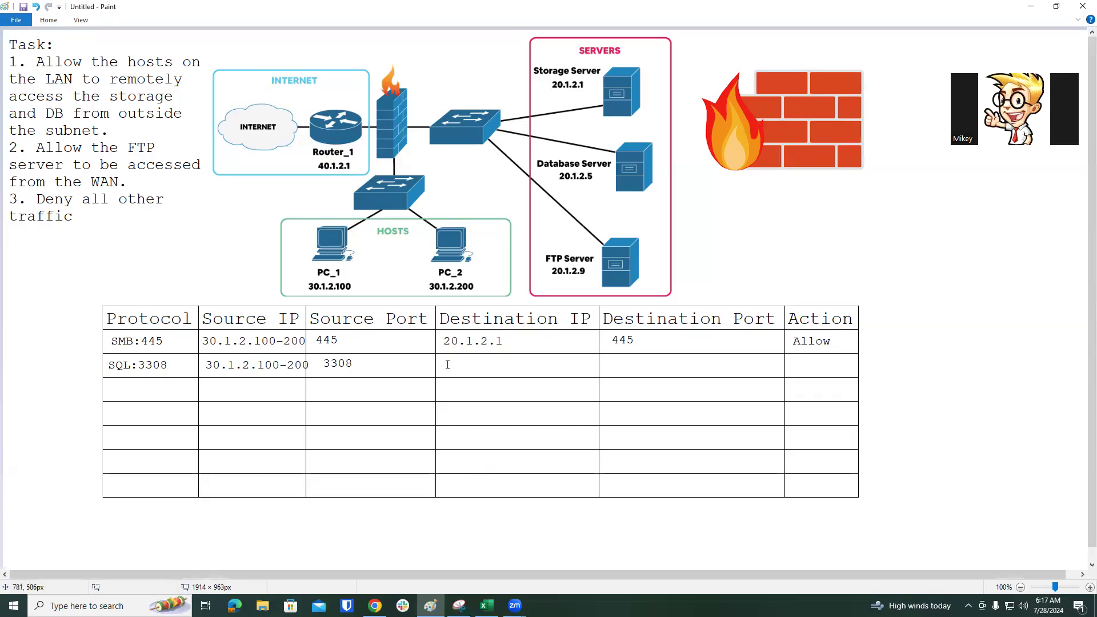
click(445, 367)
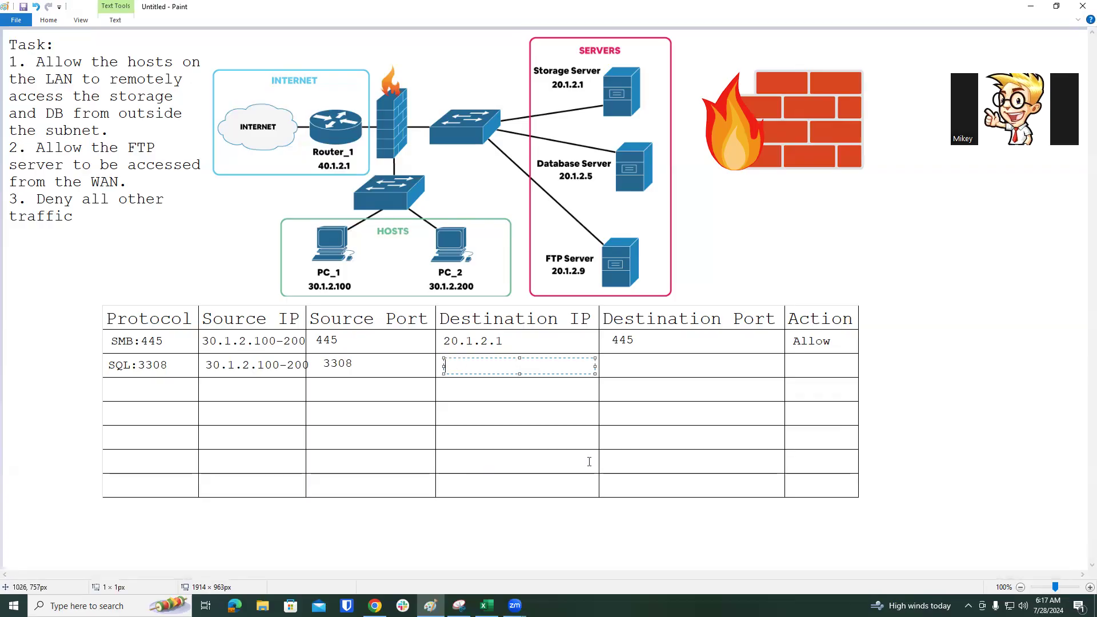
text(20.1.2.5)
click(610, 358)
text(3308)
click(802, 363)
Set the SQL rule's Action cell to Allow
click(817, 361)
text(Allow)
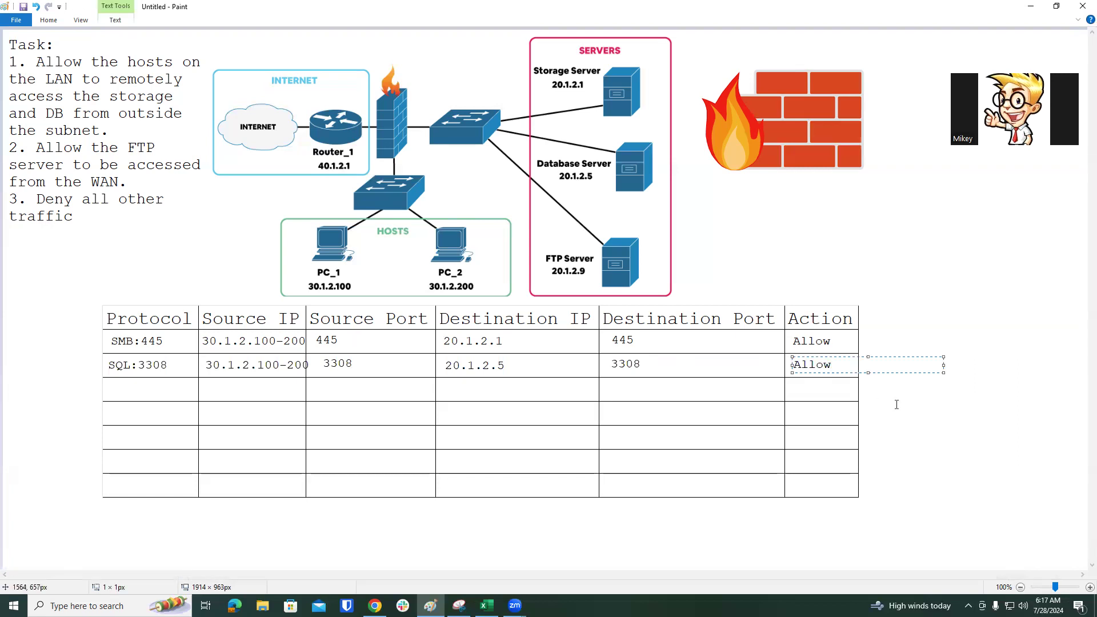
click(898, 401)
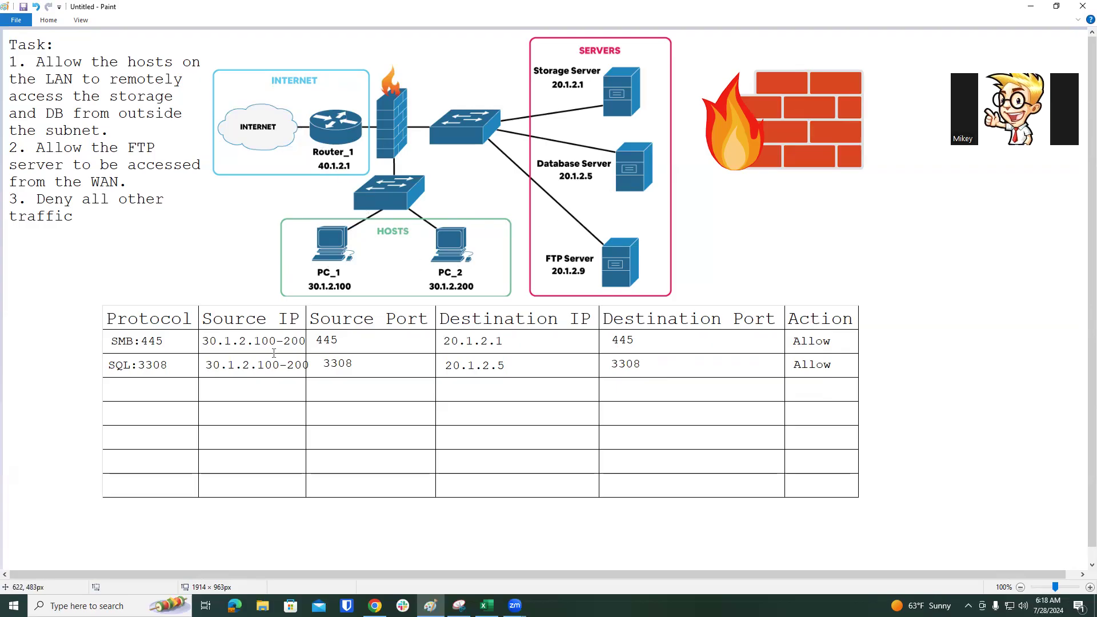
Write FT:20 in the third row's Protocol cell
click(109, 388)
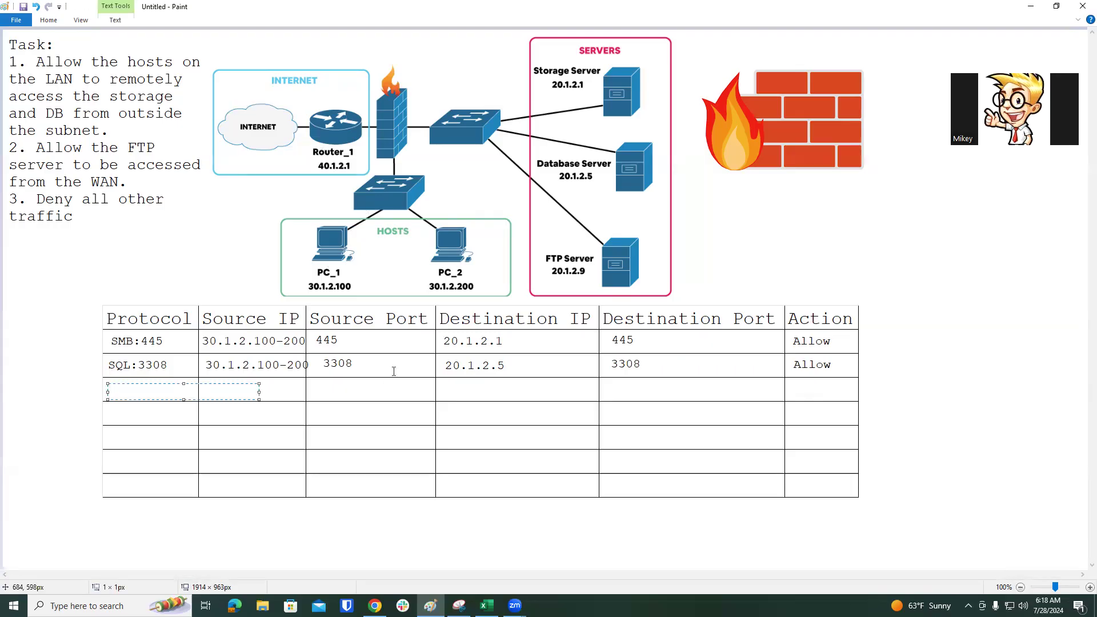
text(FT:20)
click(221, 429)
Enter Any as the FT row's Source IP and 20-21 as its Source Port
click(209, 391)
text(Any)
click(384, 469)
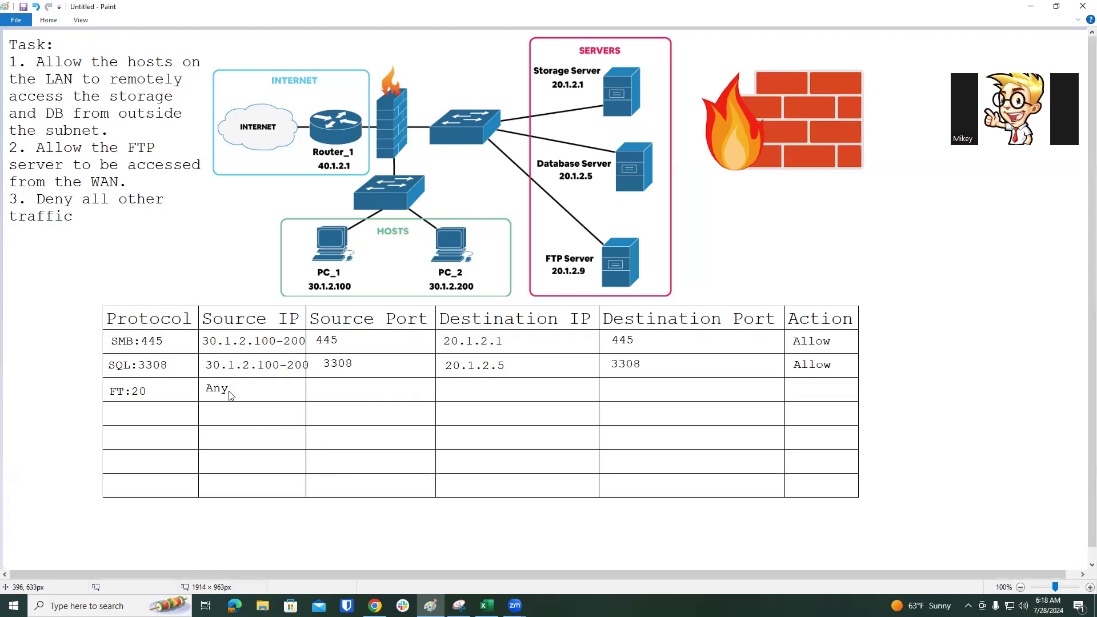
click(318, 381)
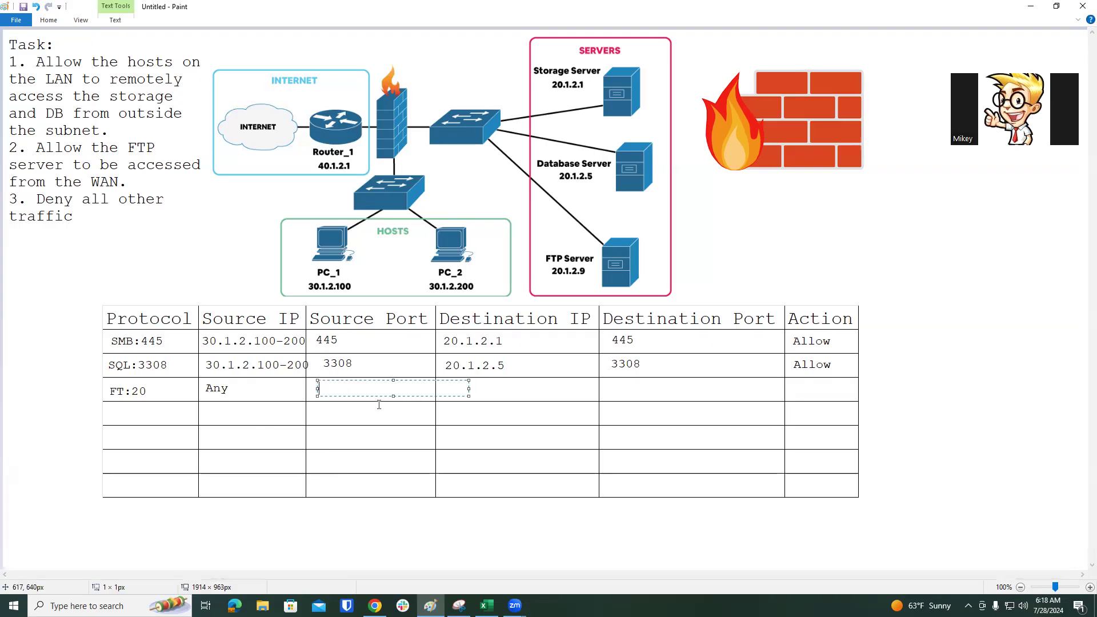
text(20-21)
click(460, 399)
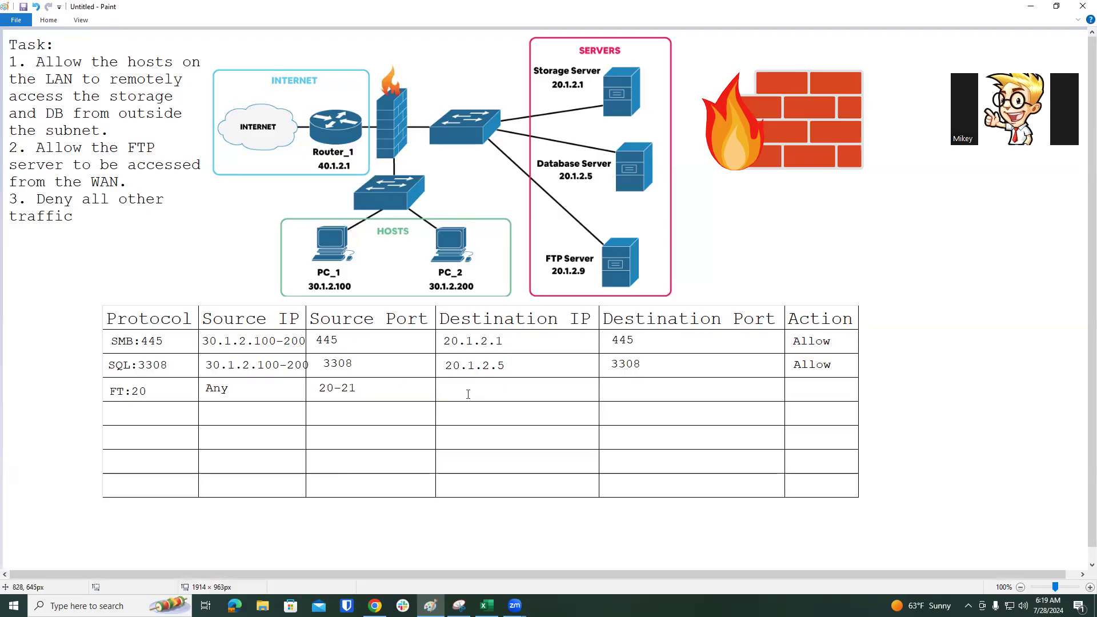
Extend the protocol label to FT:20-21 by adding -21
drag(148, 383, 299, 398)
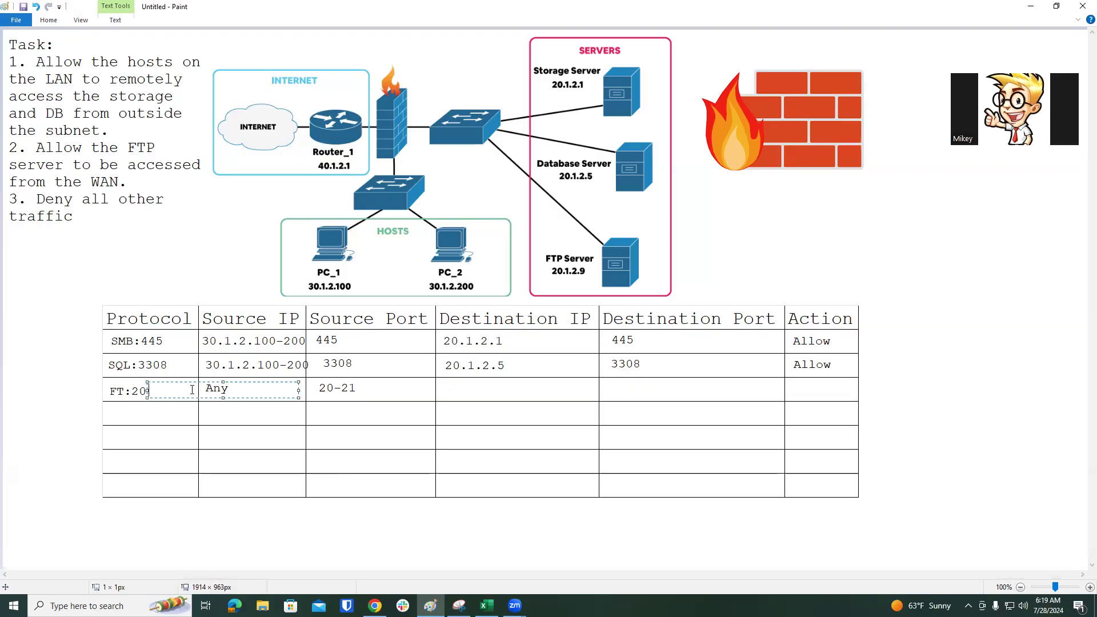
text(-21)
click(380, 430)
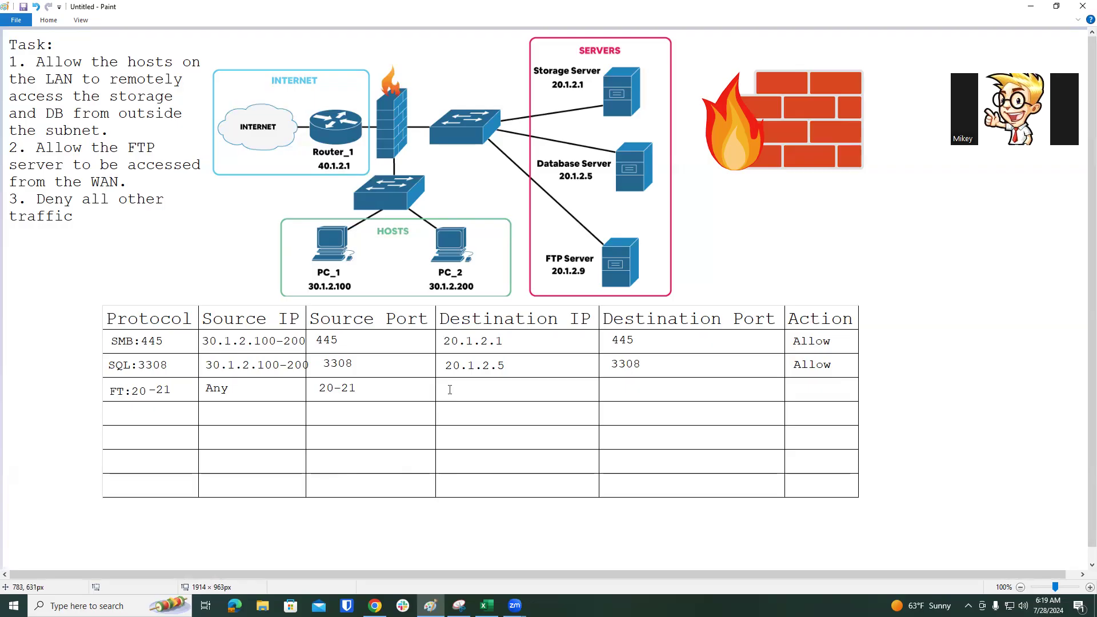
Enter destination IP 20.1.2.9 and destination port 20-21 in the FT row
drag(445, 381, 598, 396)
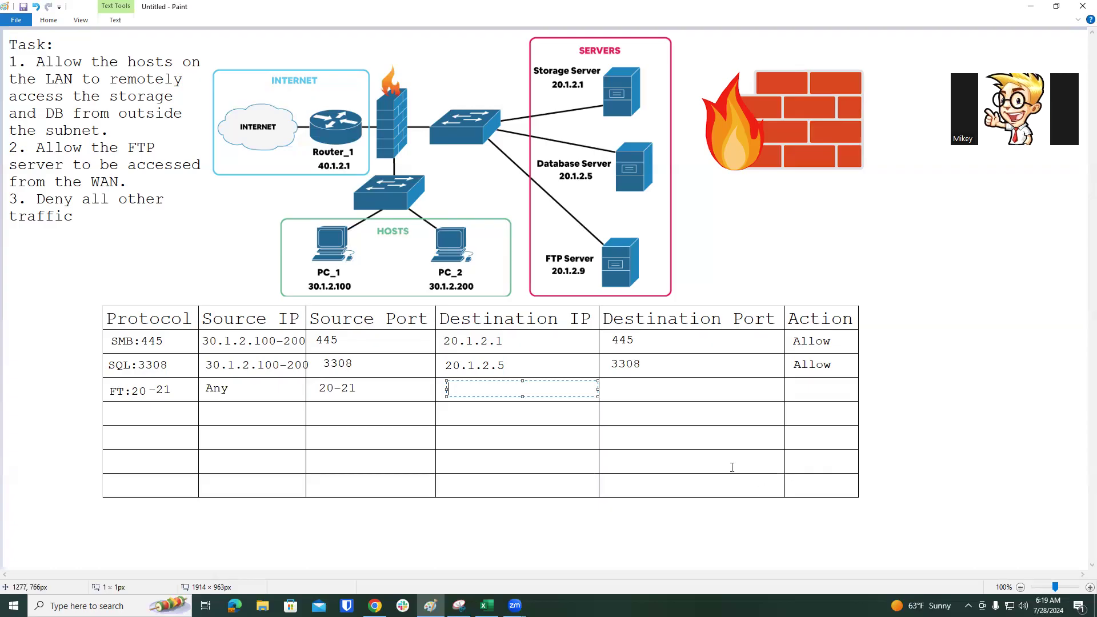
text(20.1.2.9)
click(618, 390)
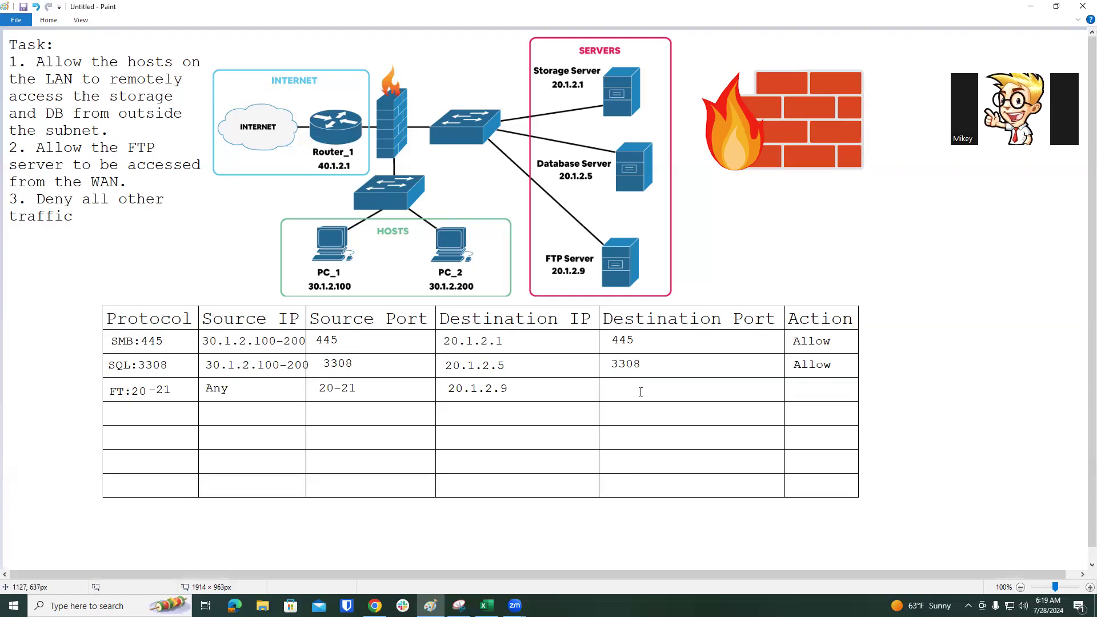
click(611, 387)
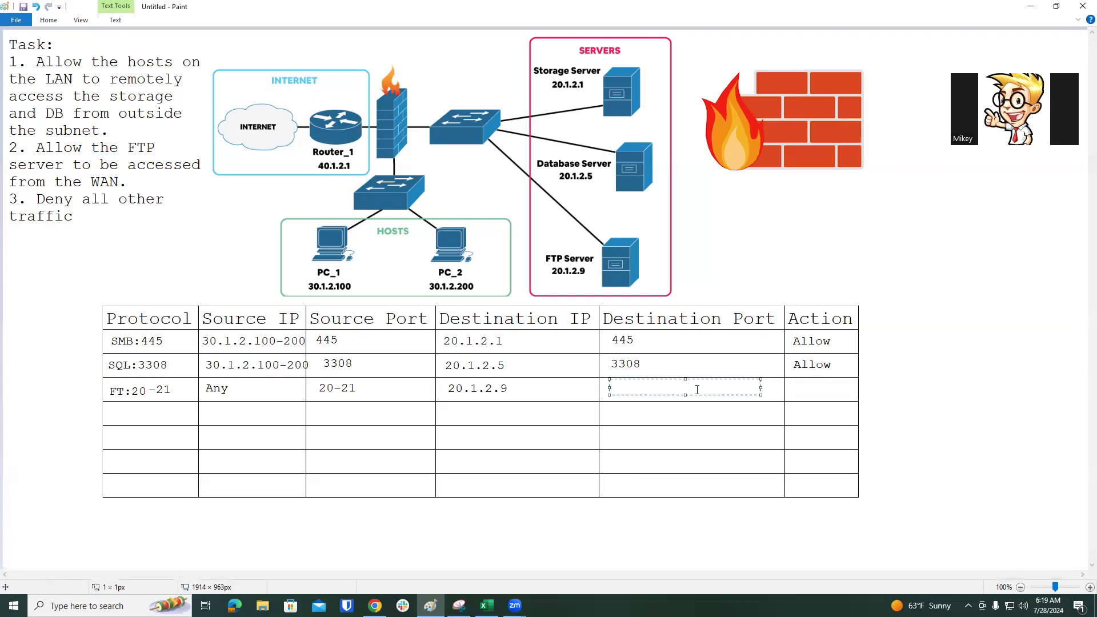
text(20-21)
click(797, 389)
click(795, 382)
Commit Allow as the FT:20-21 rule's action
text(Allow)
click(928, 430)
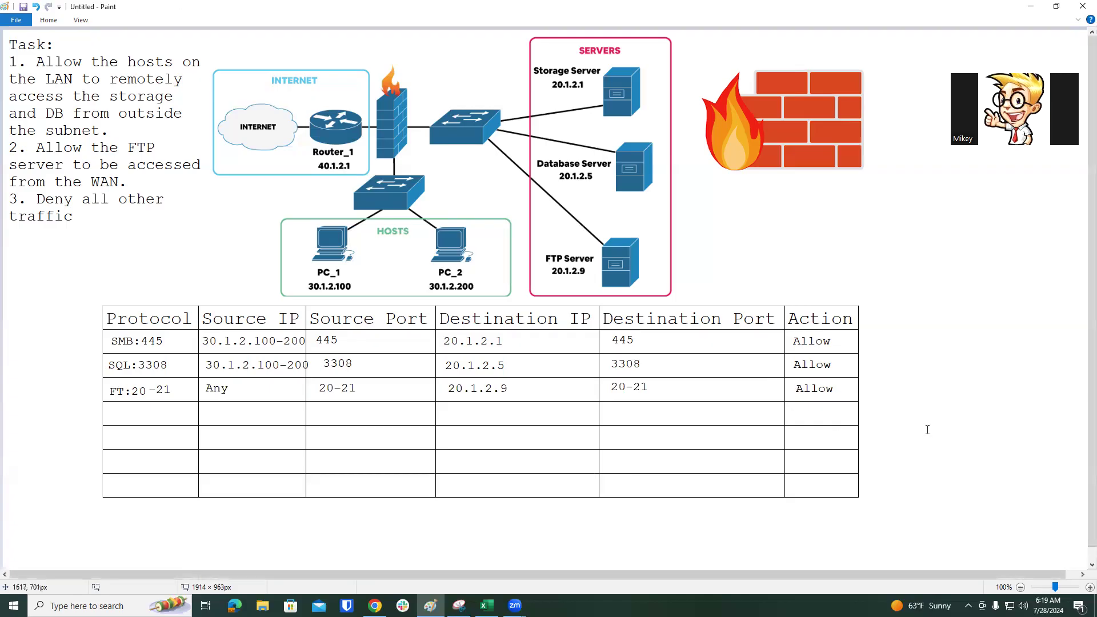
Insert a P into the FT label, then erase the misplaced letters with the Eraser
click(123, 392)
text(P)
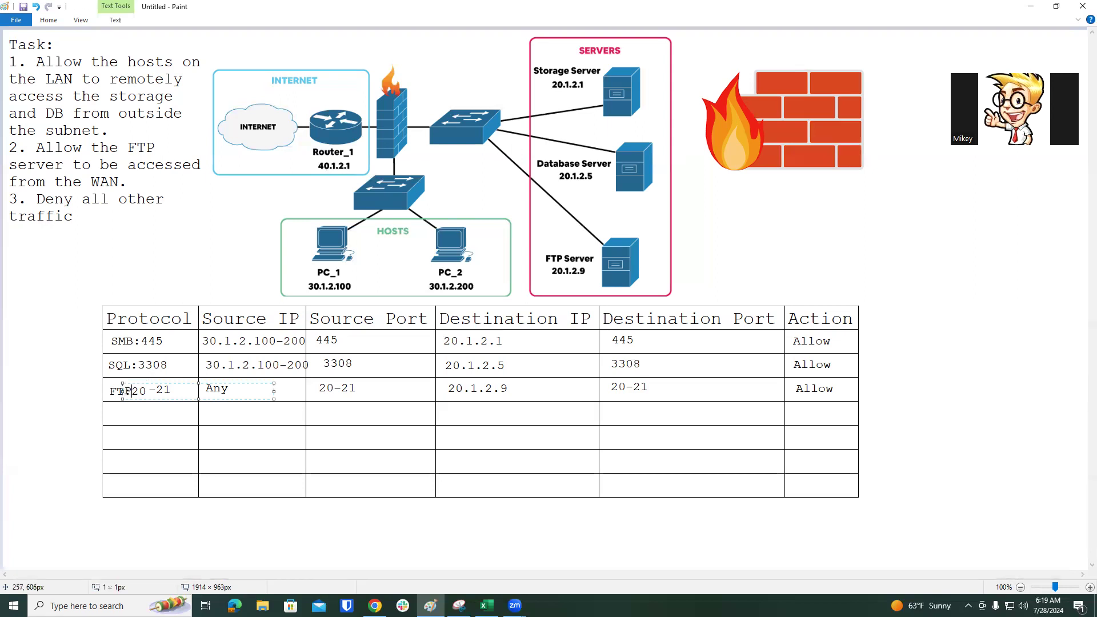
click(128, 416)
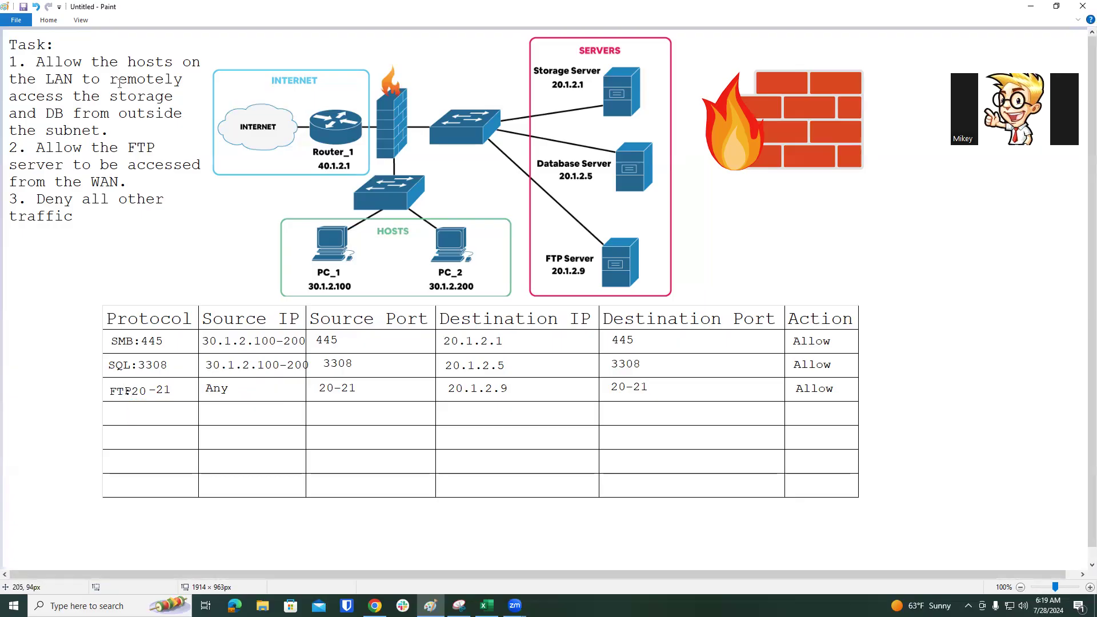
click(48, 20)
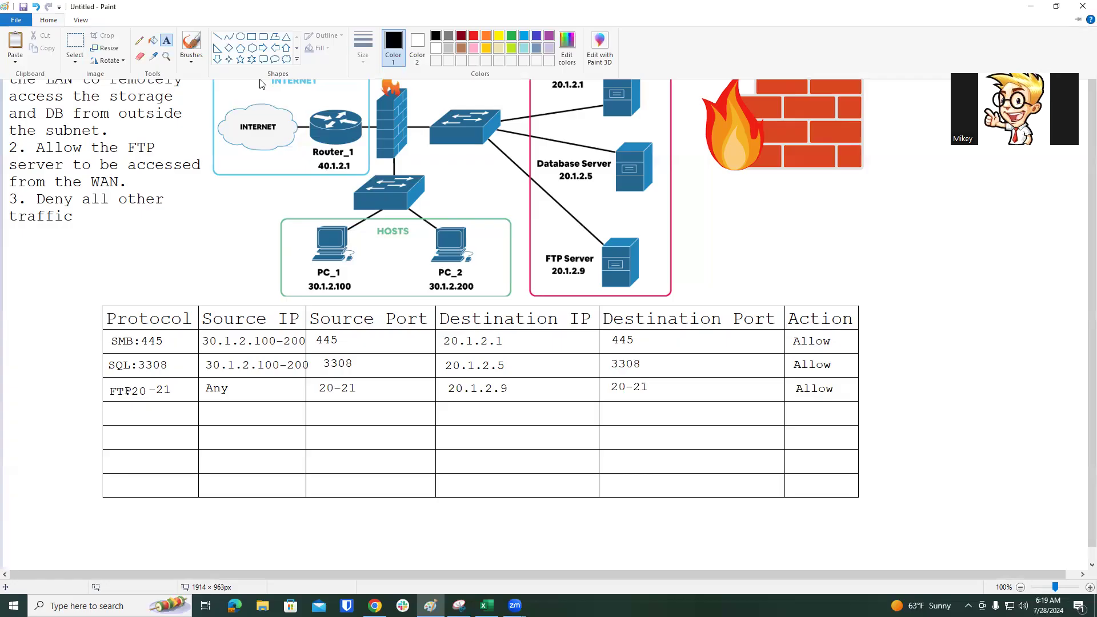
click(140, 57)
drag(113, 391, 127, 394)
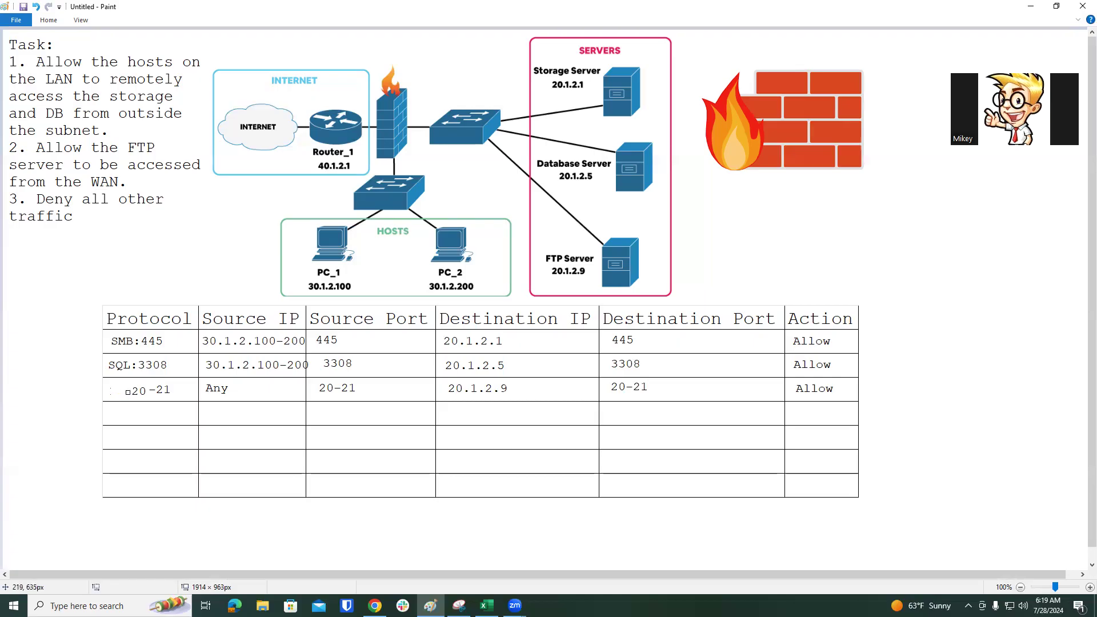
Write FTP: in front of 20-21 in the third Protocol cell
click(49, 20)
click(166, 41)
click(107, 381)
text(FTP:)
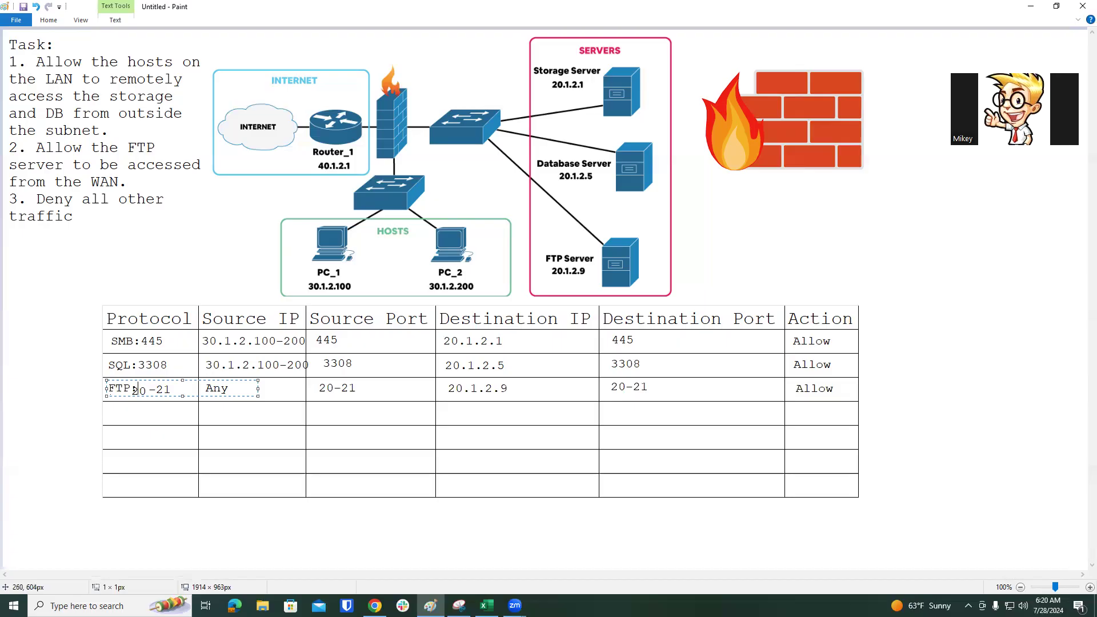
click(252, 466)
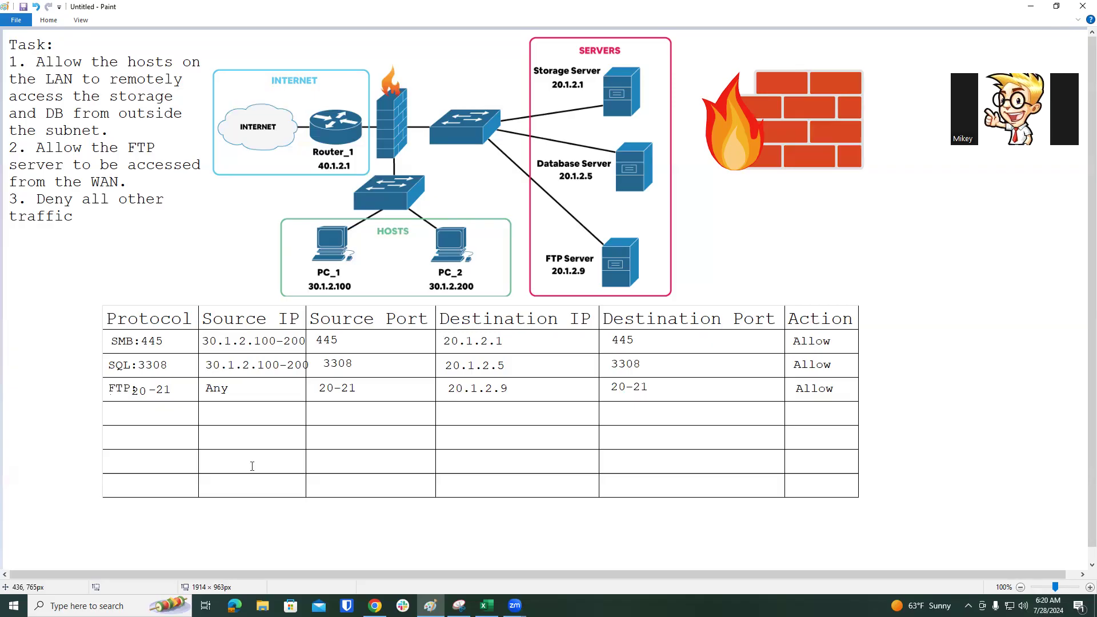
Enter Any in the fourth row's Protocol, Source IP and Source Port cells
click(111, 413)
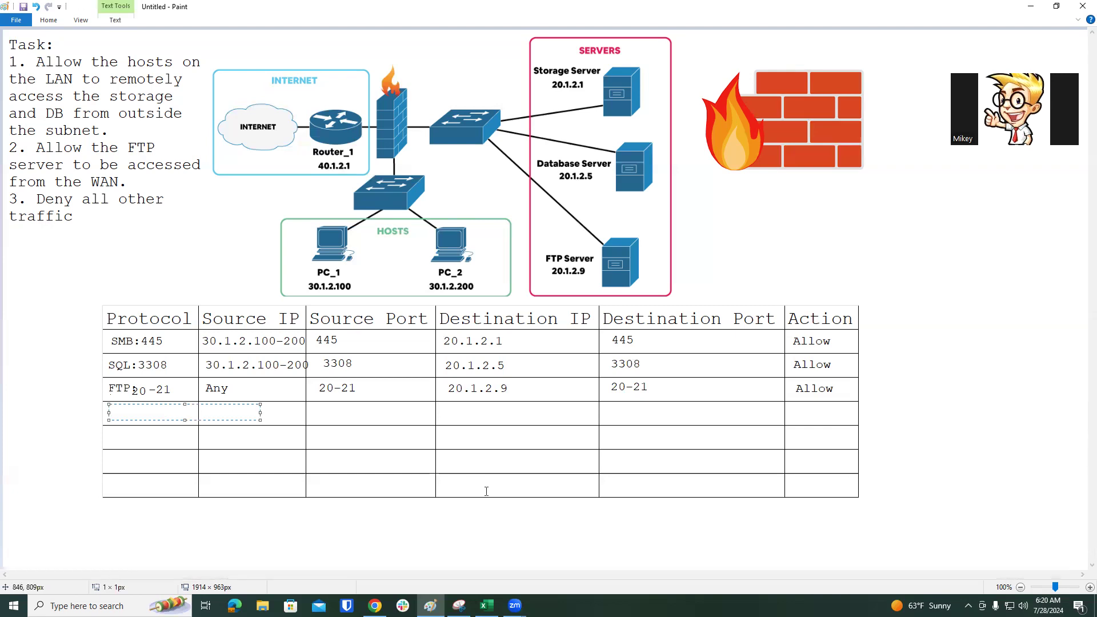
text(Any)
click(289, 522)
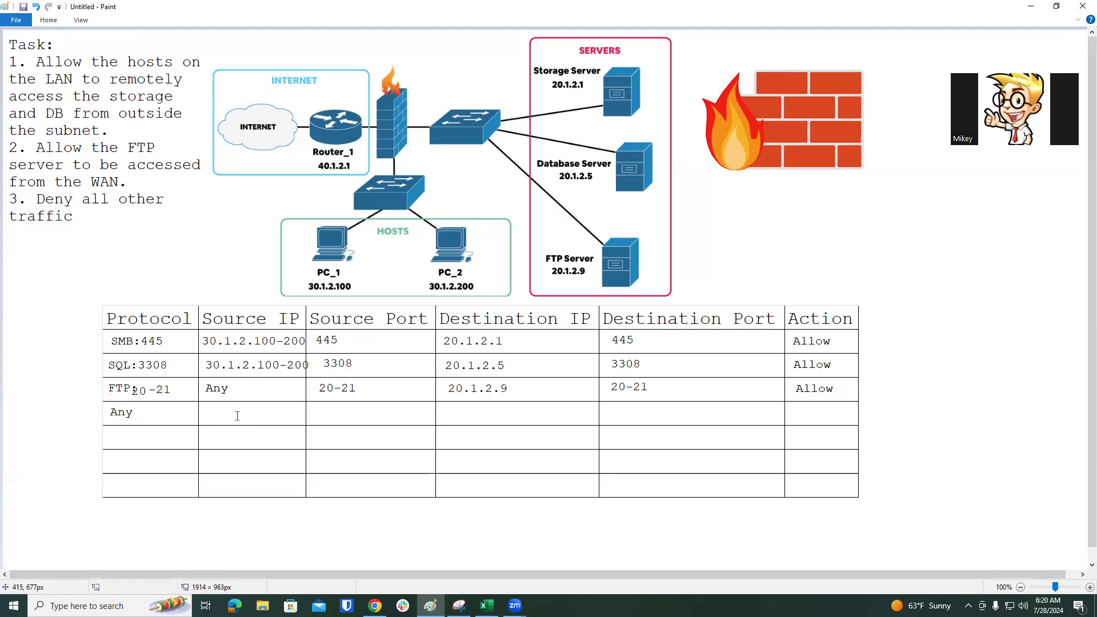
click(209, 412)
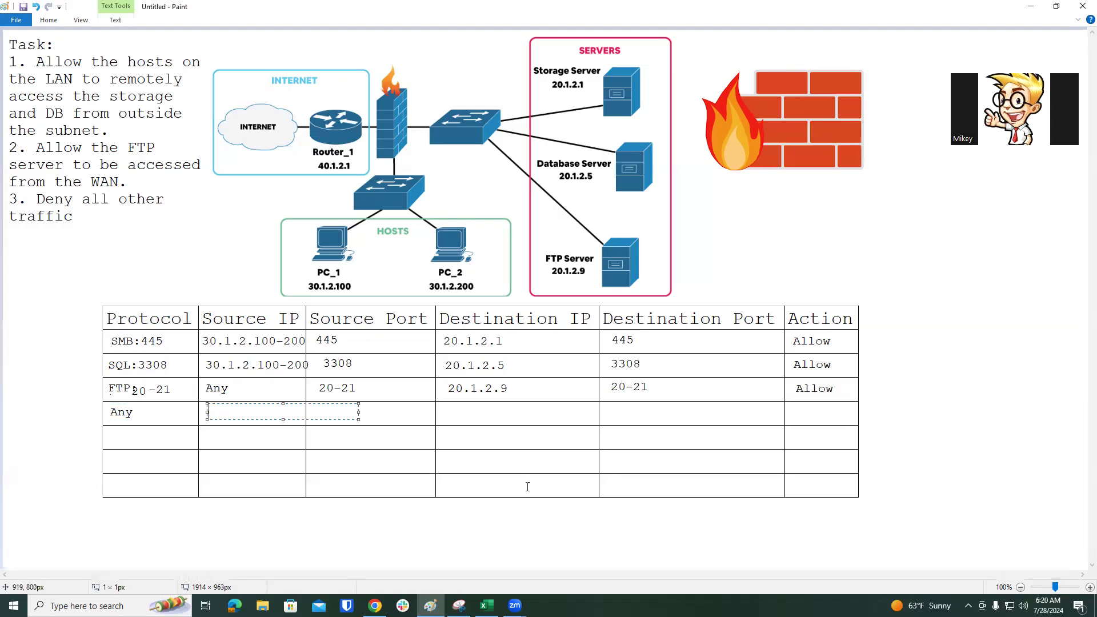
text(Any)
click(355, 437)
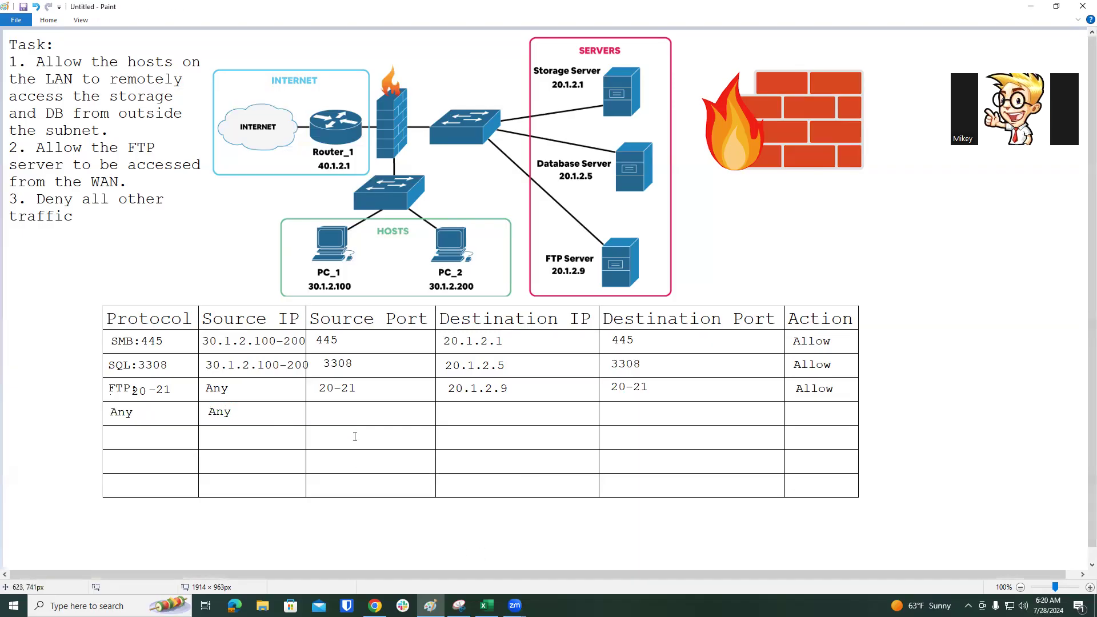
click(319, 406)
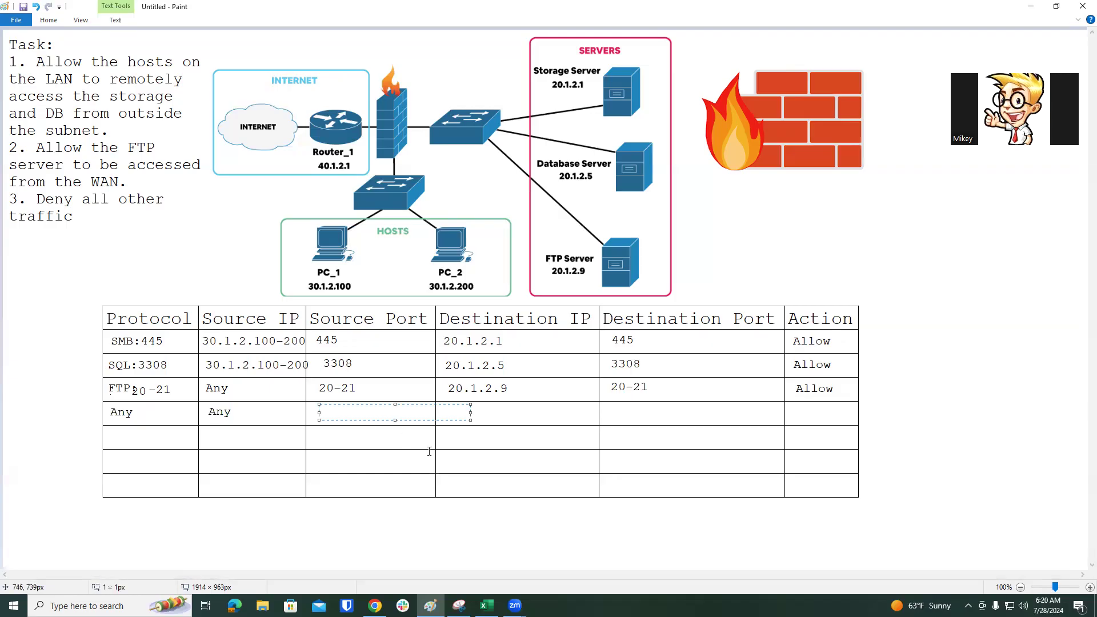
text(Any)
click(446, 429)
Enter Any for Destination IP and Destination Port, and Deny as the fourth row's action
click(452, 408)
text(Any)
click(617, 419)
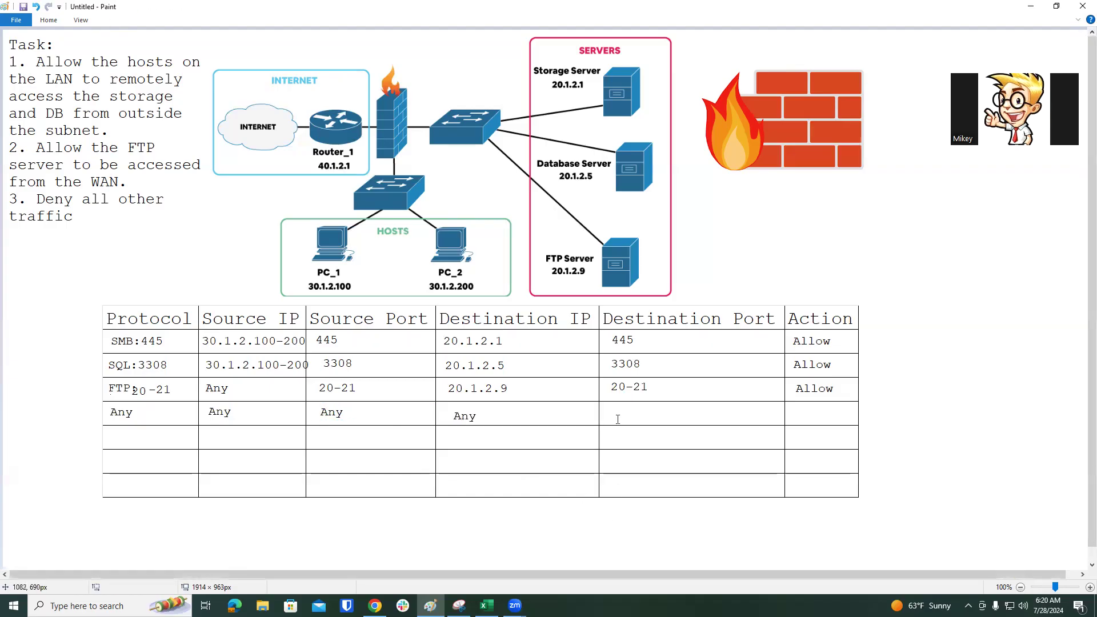
click(616, 413)
text(Any)
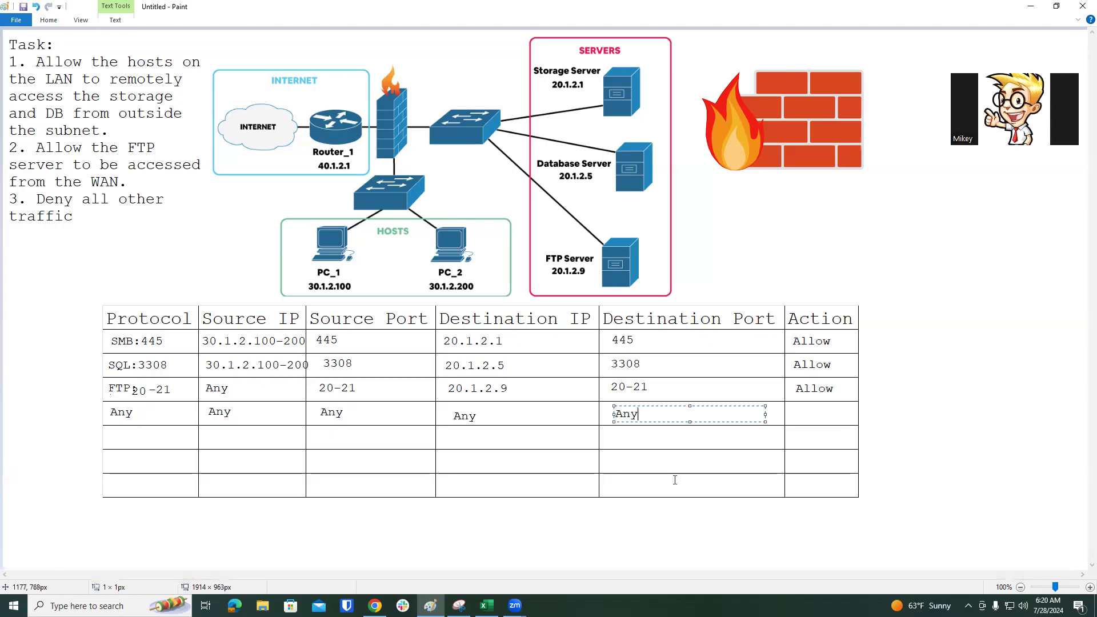
click(779, 406)
click(795, 409)
text(Deny)
drag(898, 401, 897, 403)
click(980, 366)
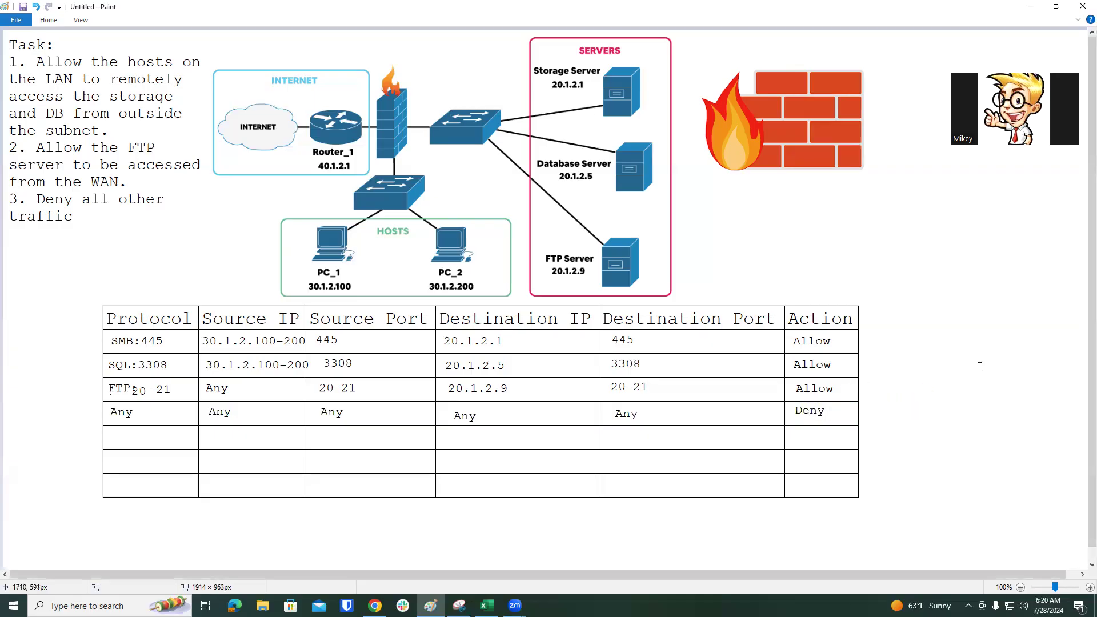